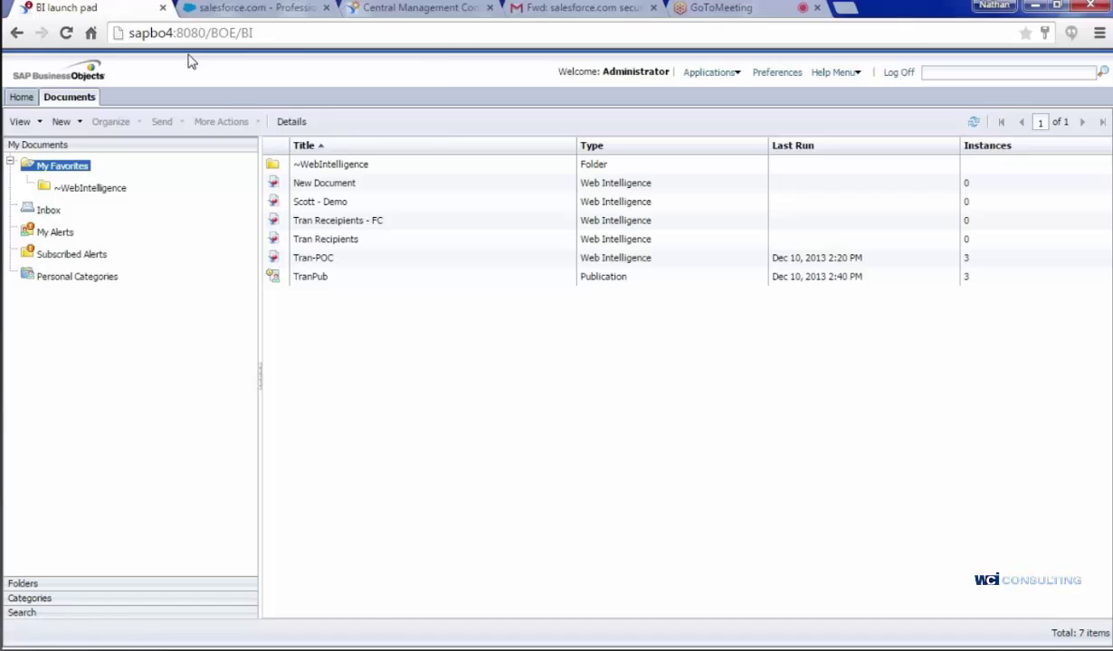
Step: Browse Documents > Public Folders > Report Samples to list the SalesforceDemo Crystal reports
left_click(22, 98)
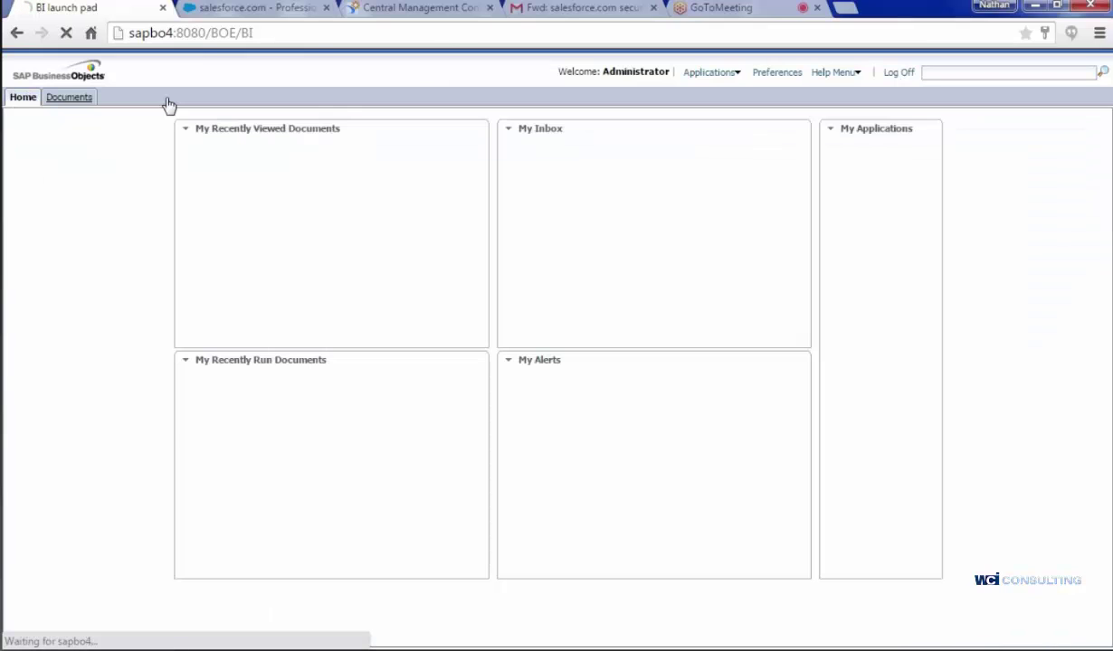
left_click(73, 98)
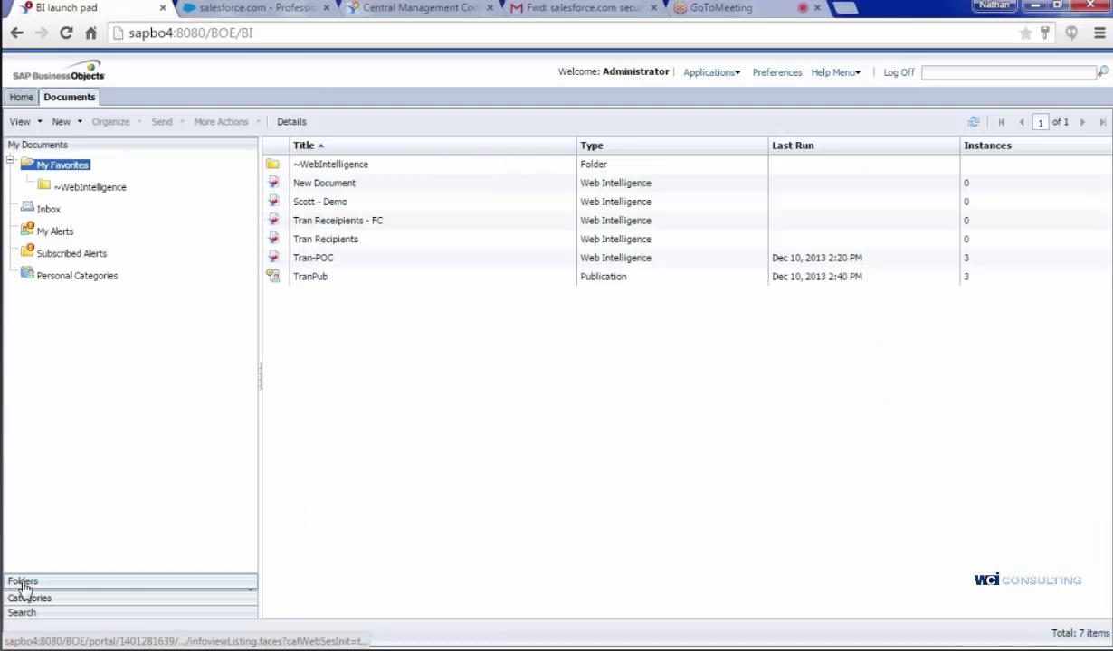
left_click(25, 585)
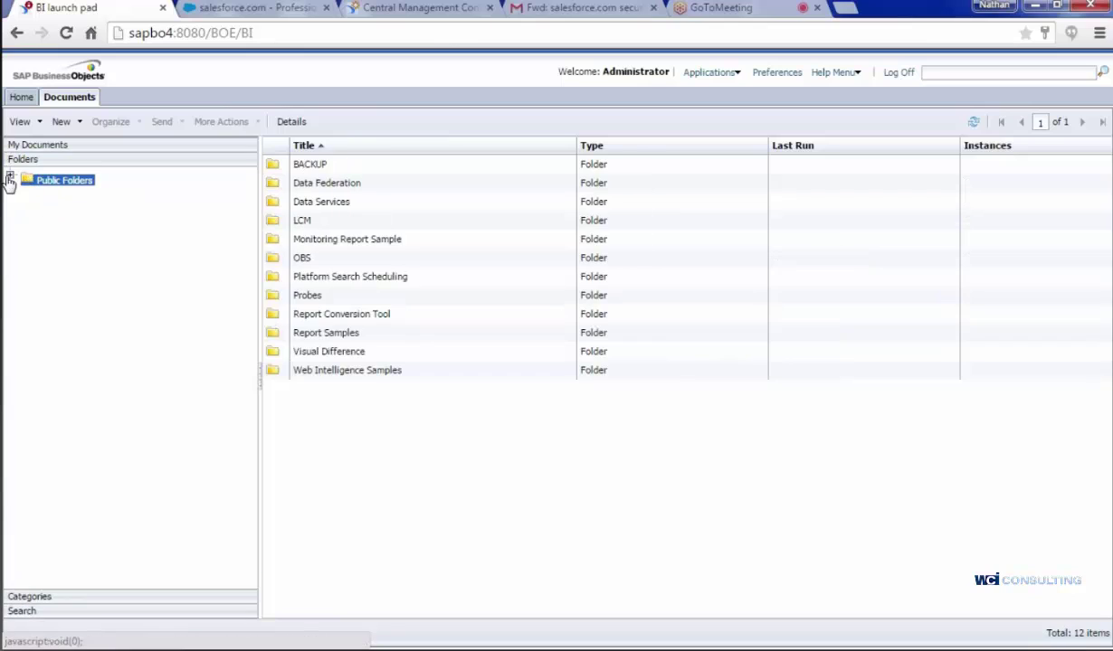
left_click(70, 409)
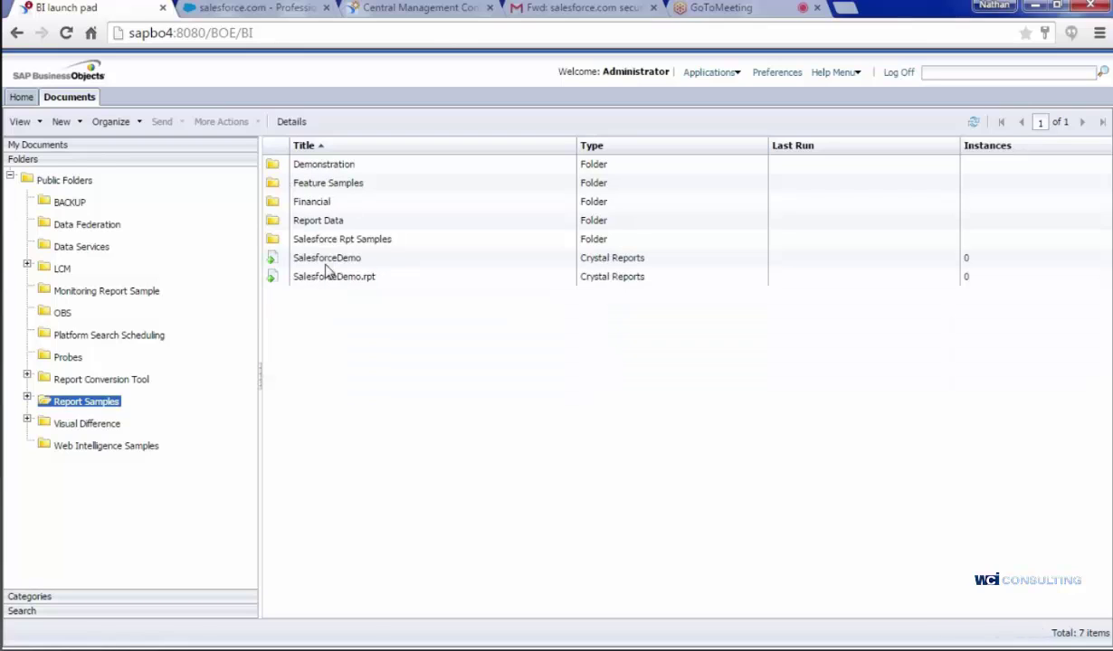
Step: Get the OpenDocument link for SalesforceDemo.rpt and switch to the Salesforce tab
right_click(316, 278)
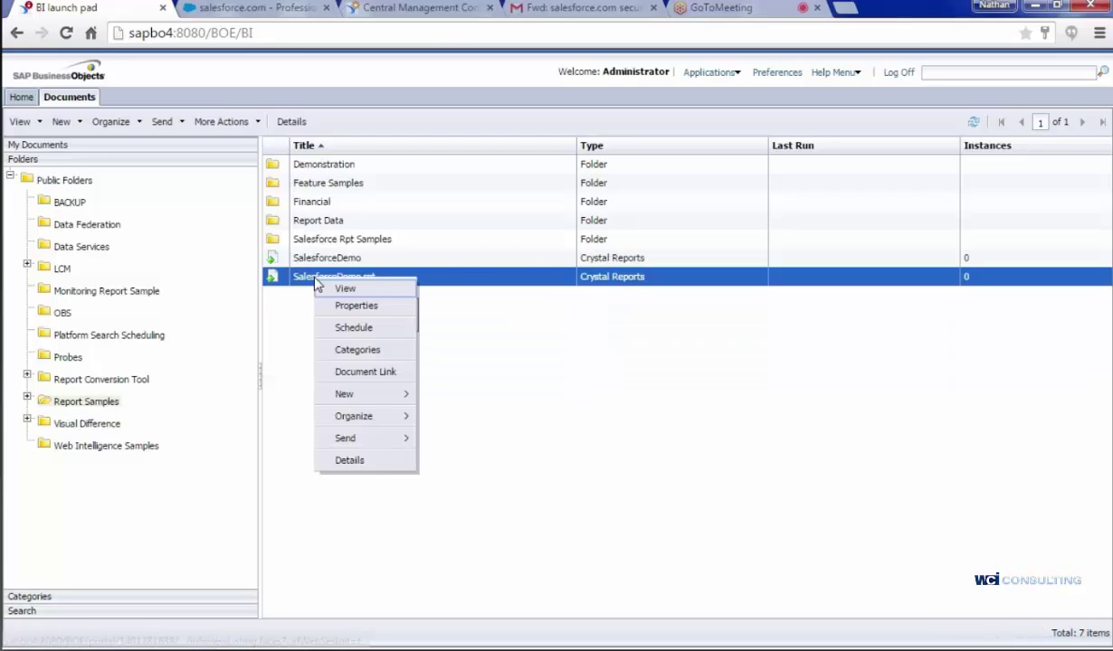
left_click(349, 380)
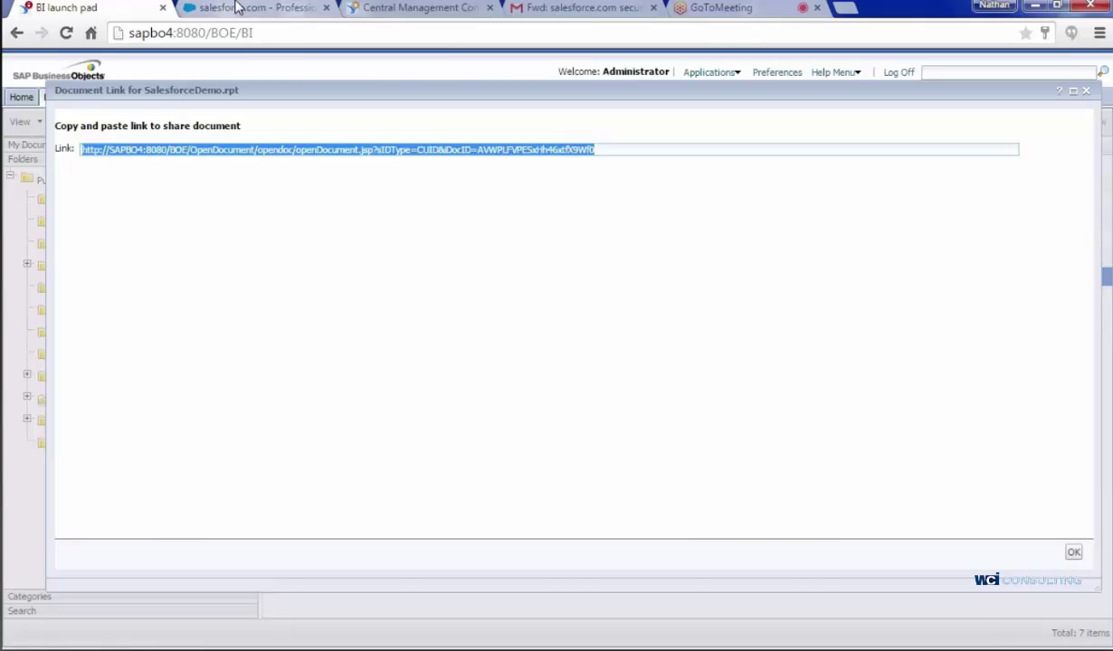
left_click(237, 7)
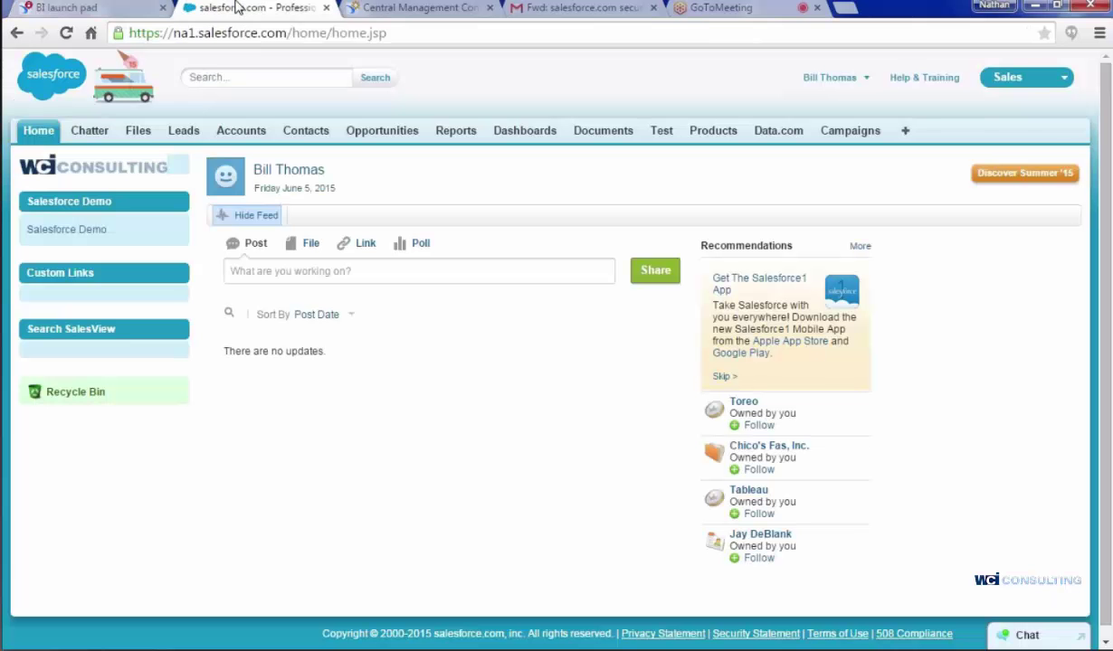
Step: Navigate through Setup to Customize > Home > Custom Links
left_click(829, 77)
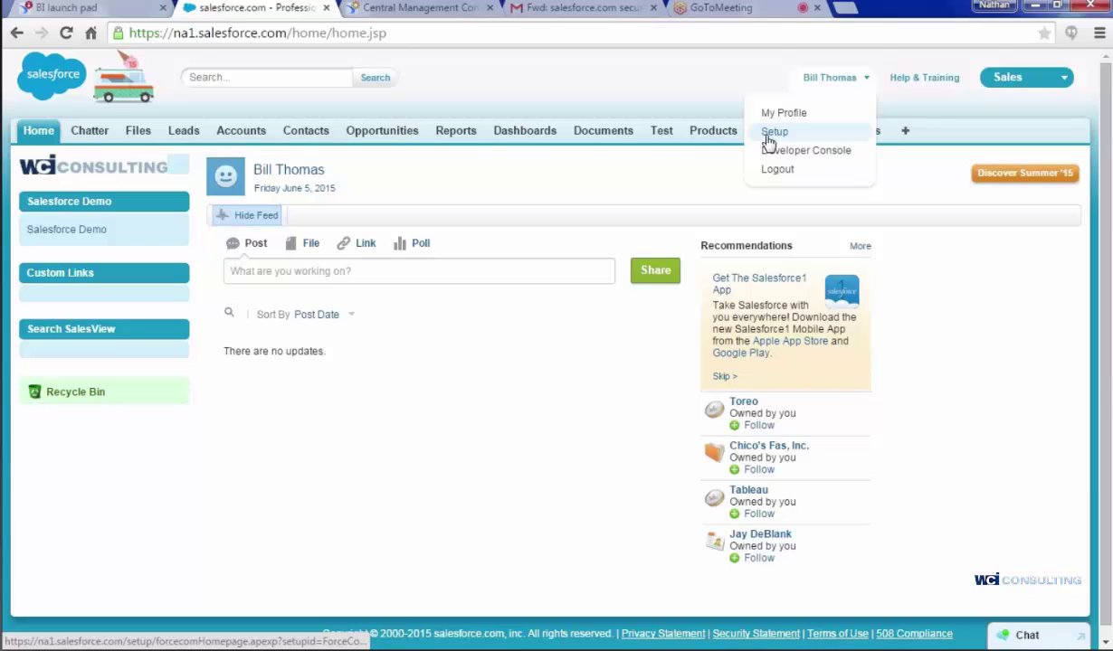
left_click(770, 133)
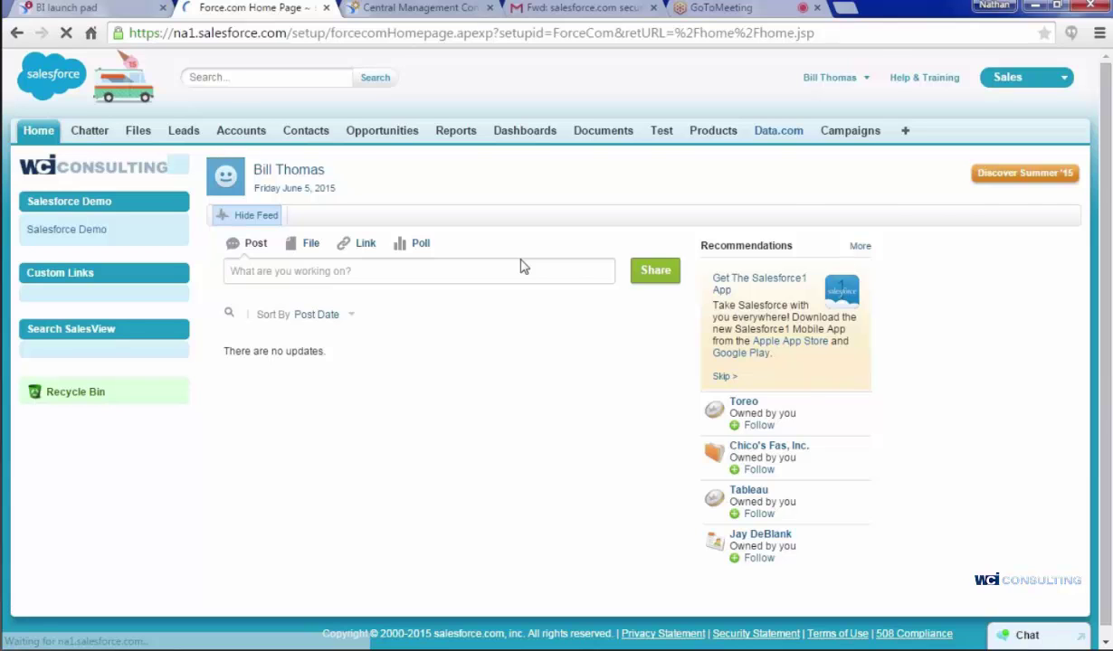
scroll(179, 400, "down", 5)
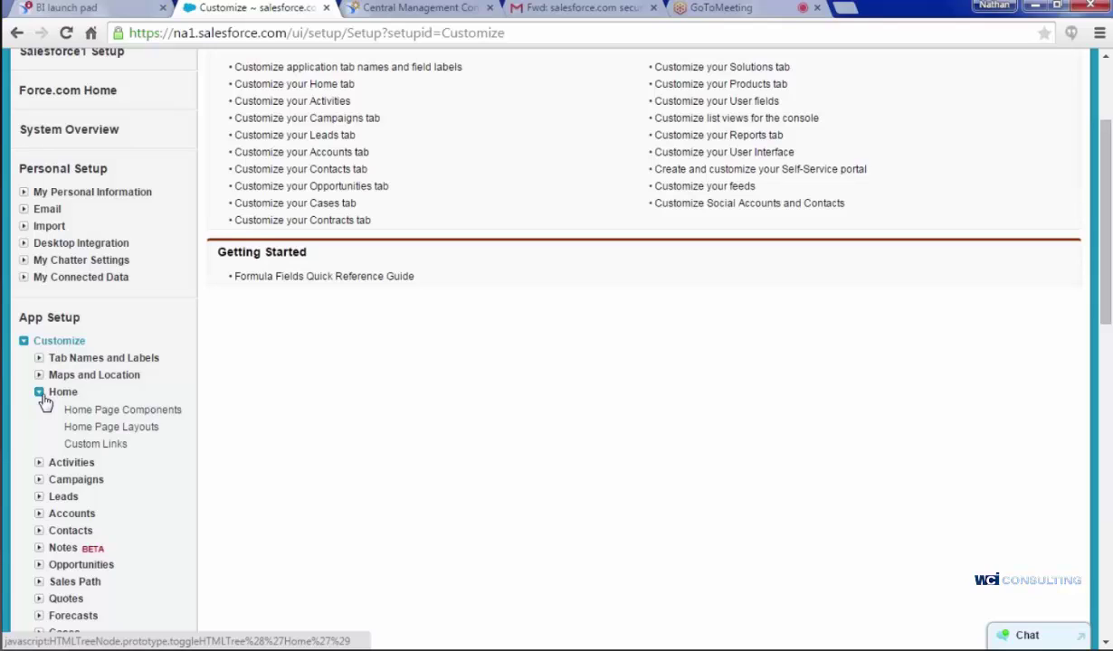
left_click(95, 443)
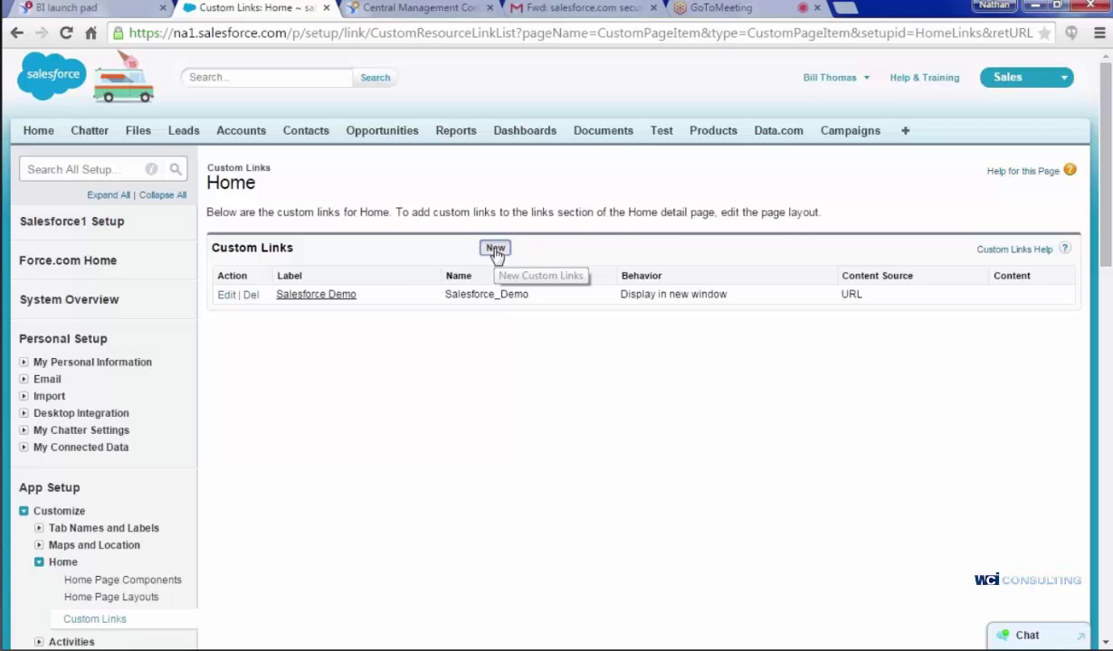
Step: Start a new Home custom link opening in a new window, pasting the OpenDocument URL as content
left_click(496, 248)
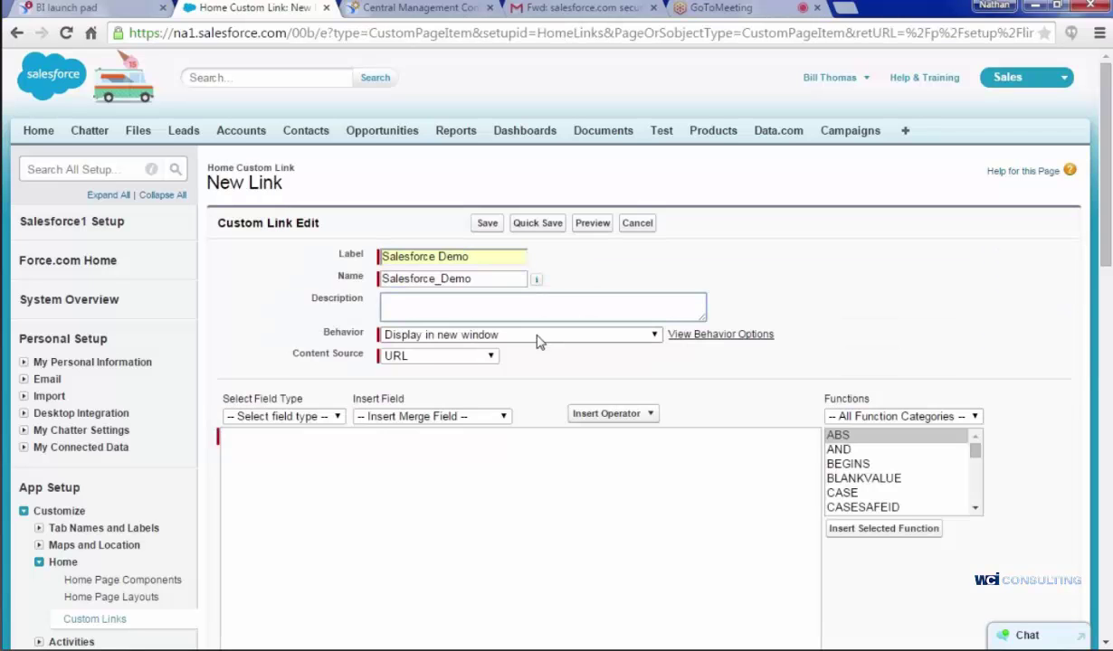
left_click(525, 336)
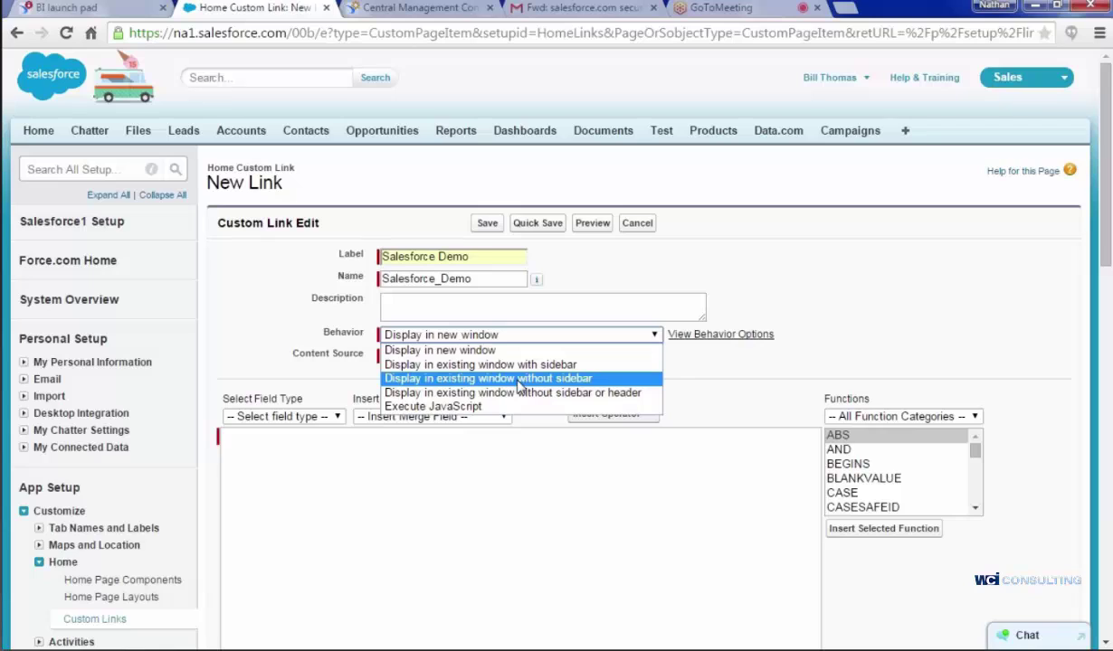
left_click(337, 461)
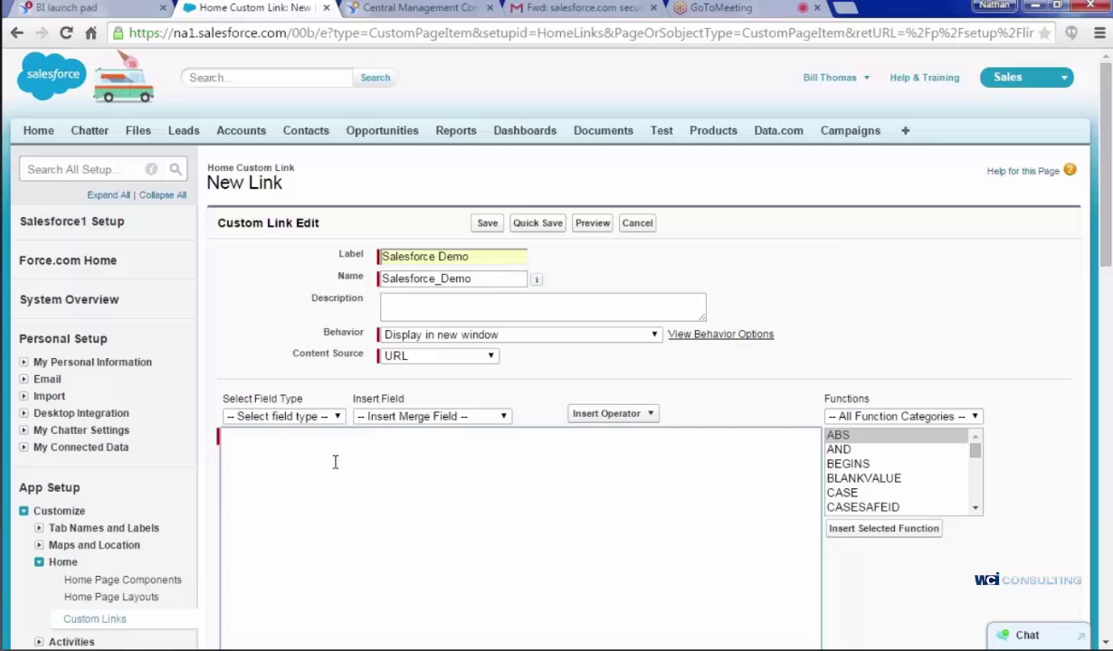
type("http://SAPBO4:8080/BOE/OpenDocument/opendoc/openDocument.jsp?sIDType=CUID&iDocID=AVWPLFVPESxHh46xtfX9Wf0")
scroll(389, 423, "down", 2)
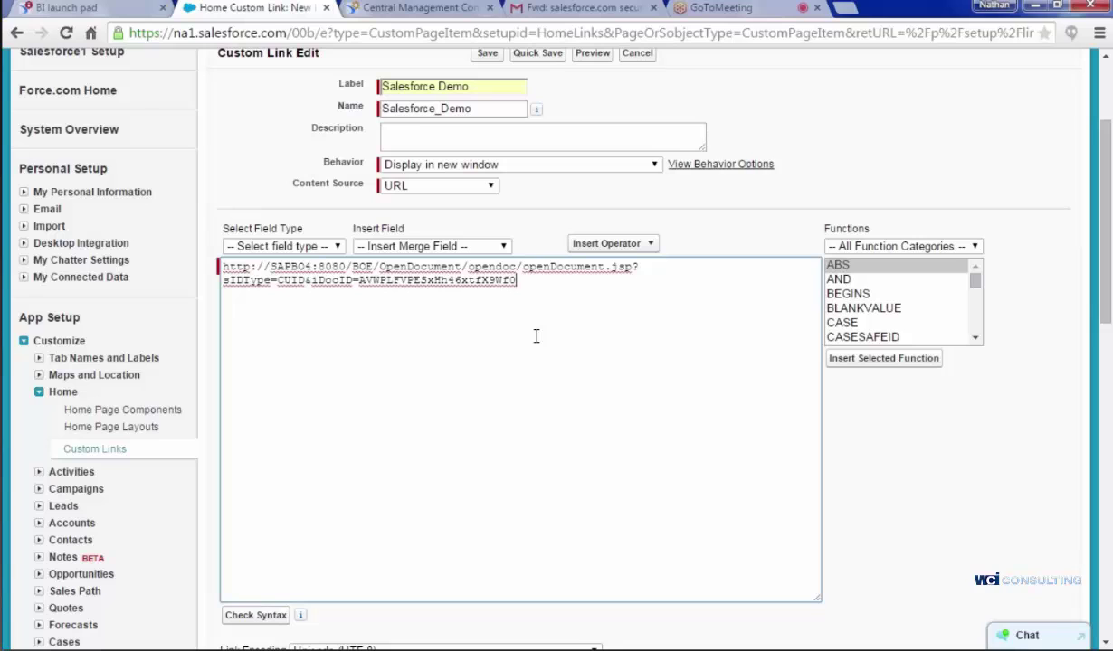
scroll(537, 336, "down", 2)
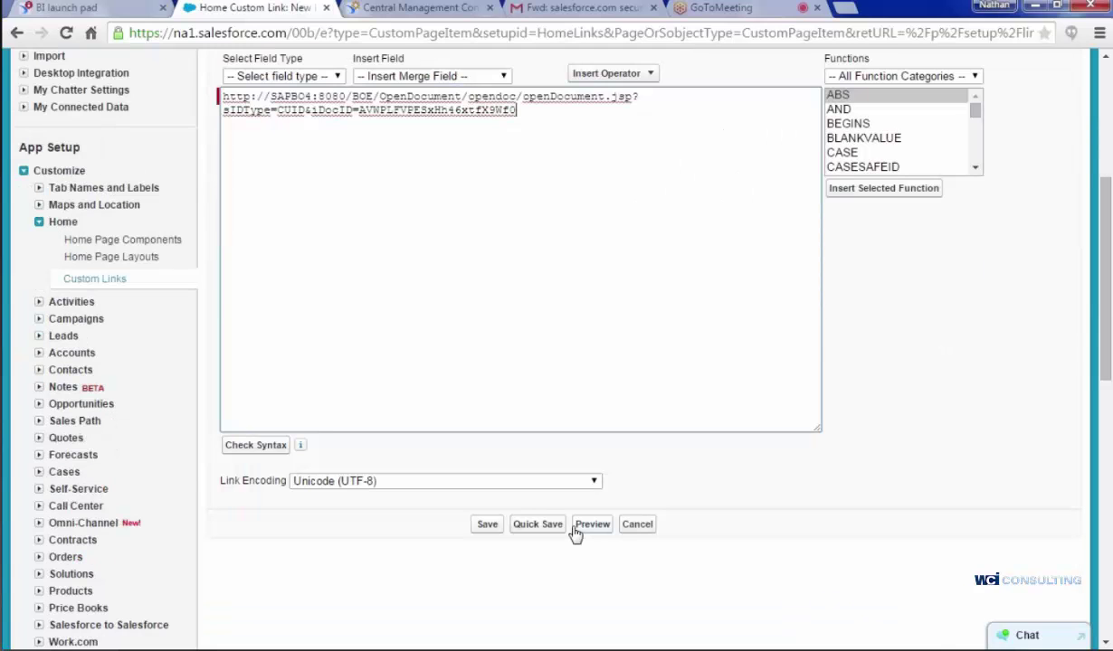
Step: Preview the linked report, then try saving and cancel after the duplicate-name error
left_click(592, 524)
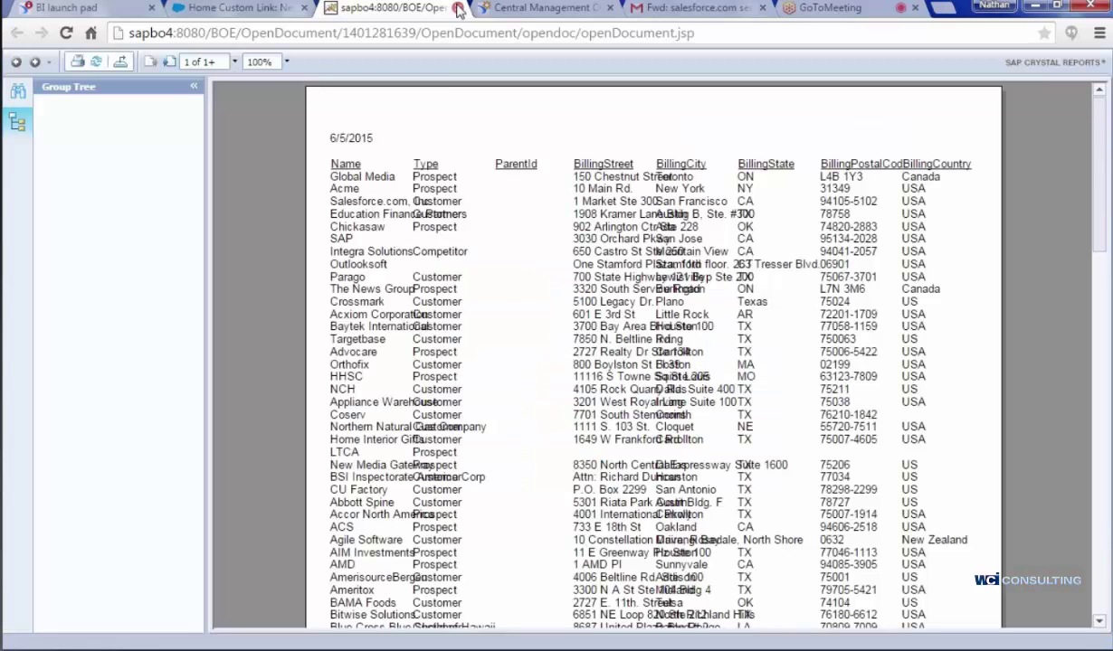
left_click(458, 8)
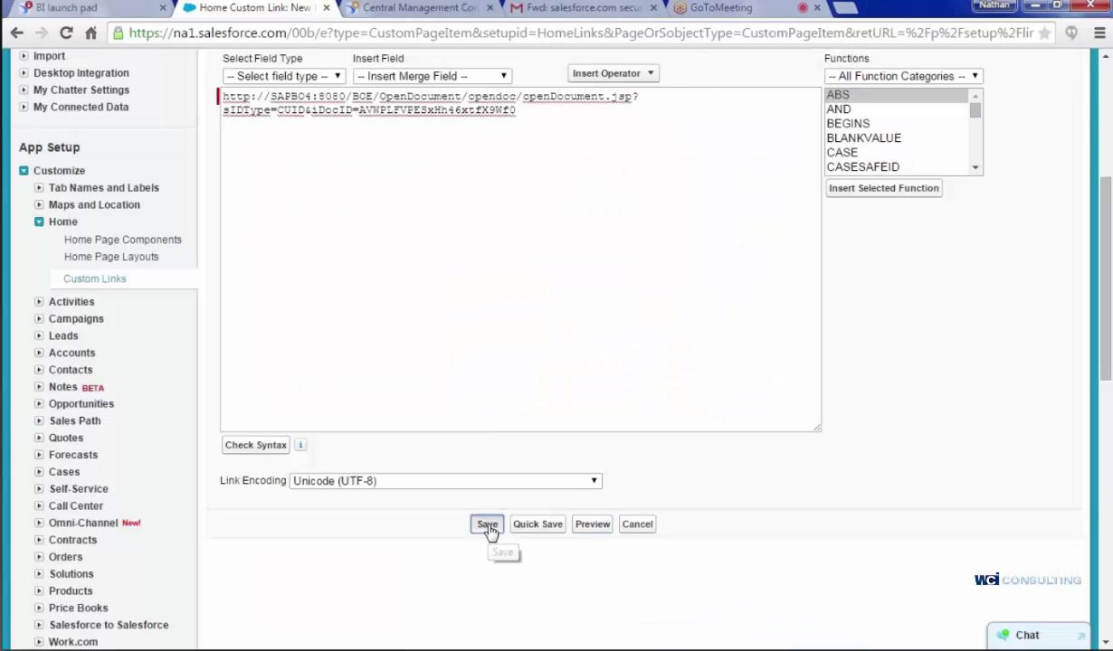
left_click(488, 526)
left_click(664, 168)
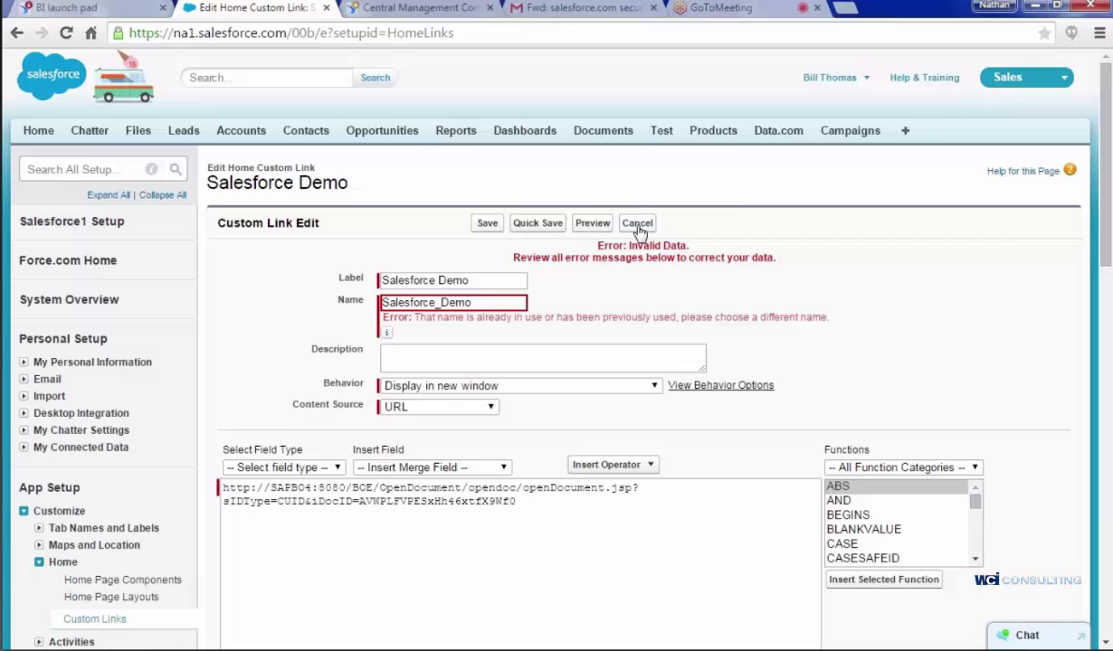
left_click(637, 226)
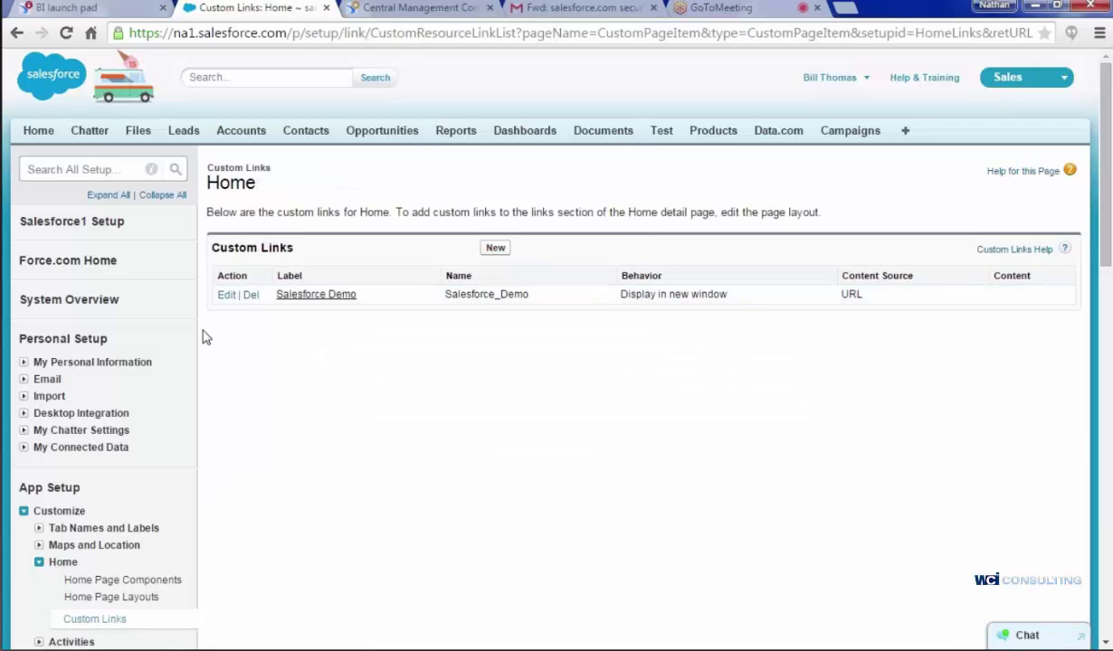
Step: Open Home Page Components, where Salesforce Demo is listed as a Links component
scroll(303, 139, "down", 2)
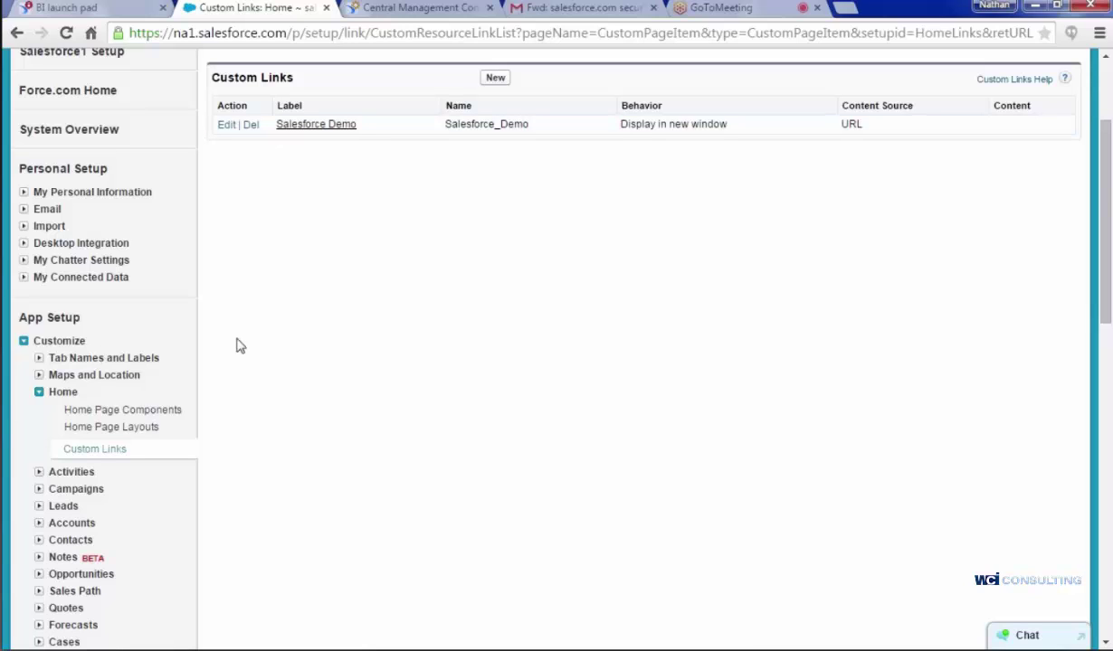
scroll(174, 267, "down", 2)
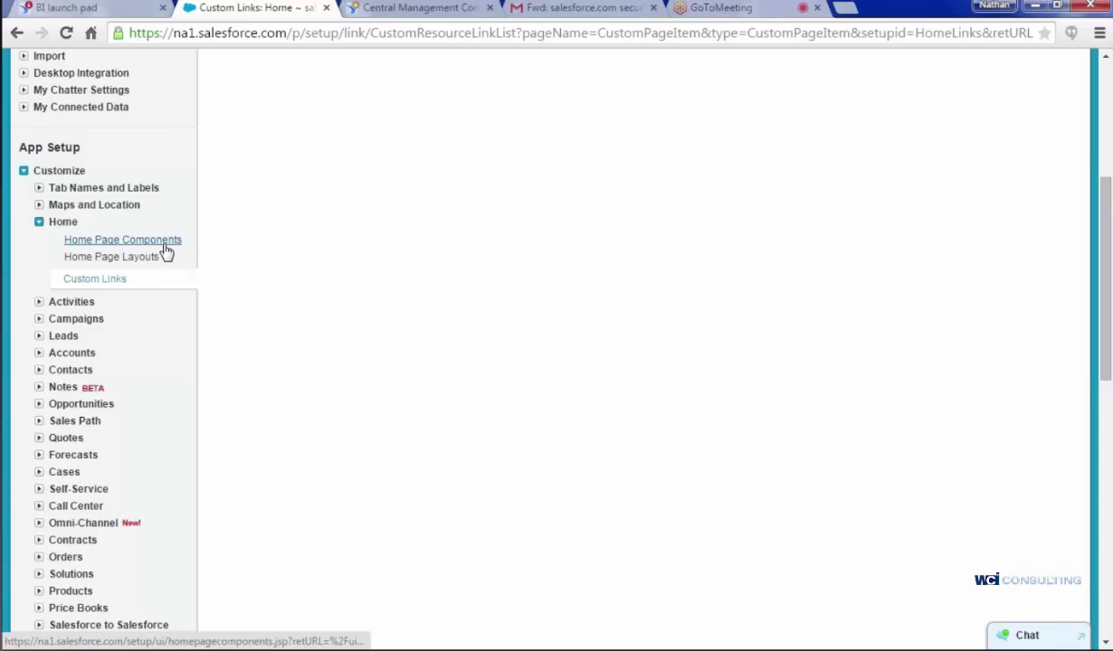
left_click(167, 251)
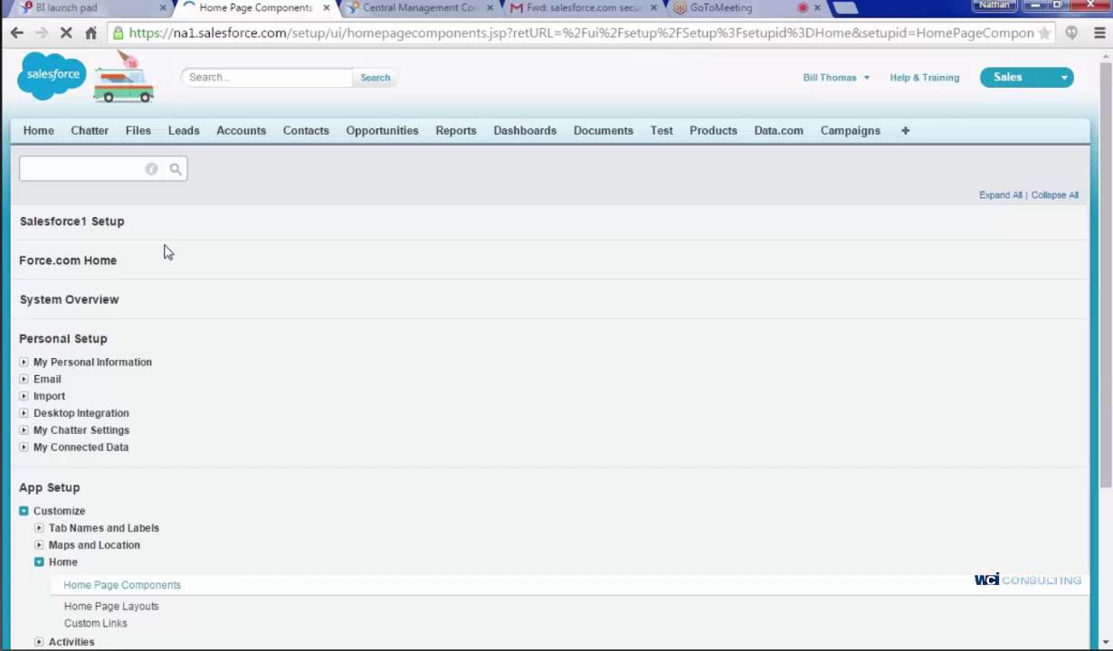
scroll(515, 299, "down", 2)
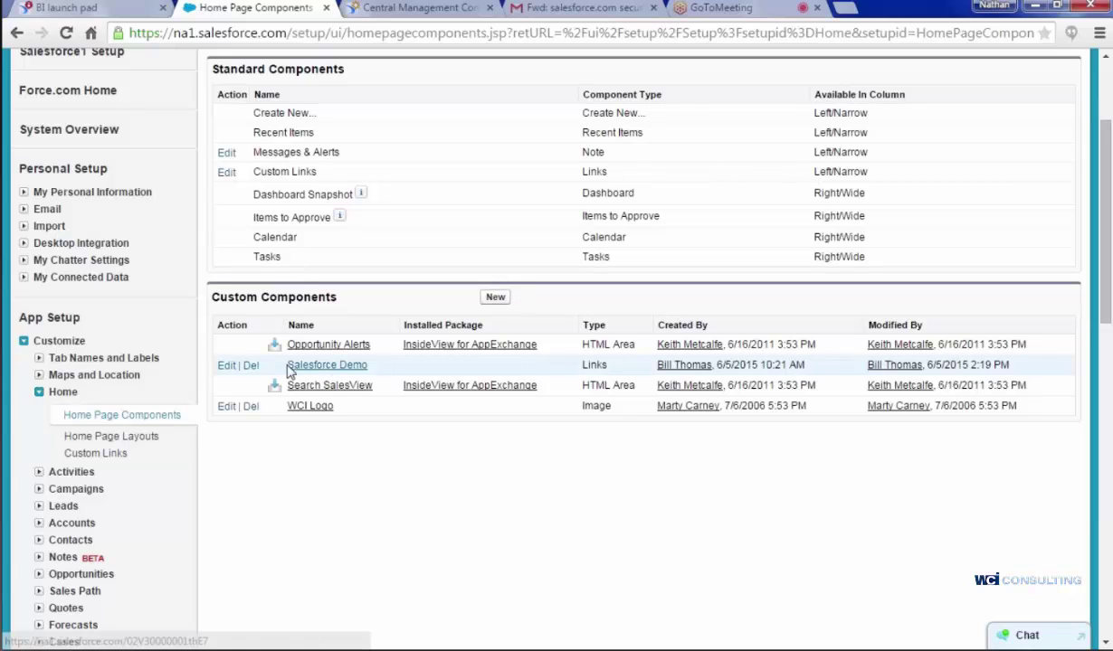
left_click(228, 367)
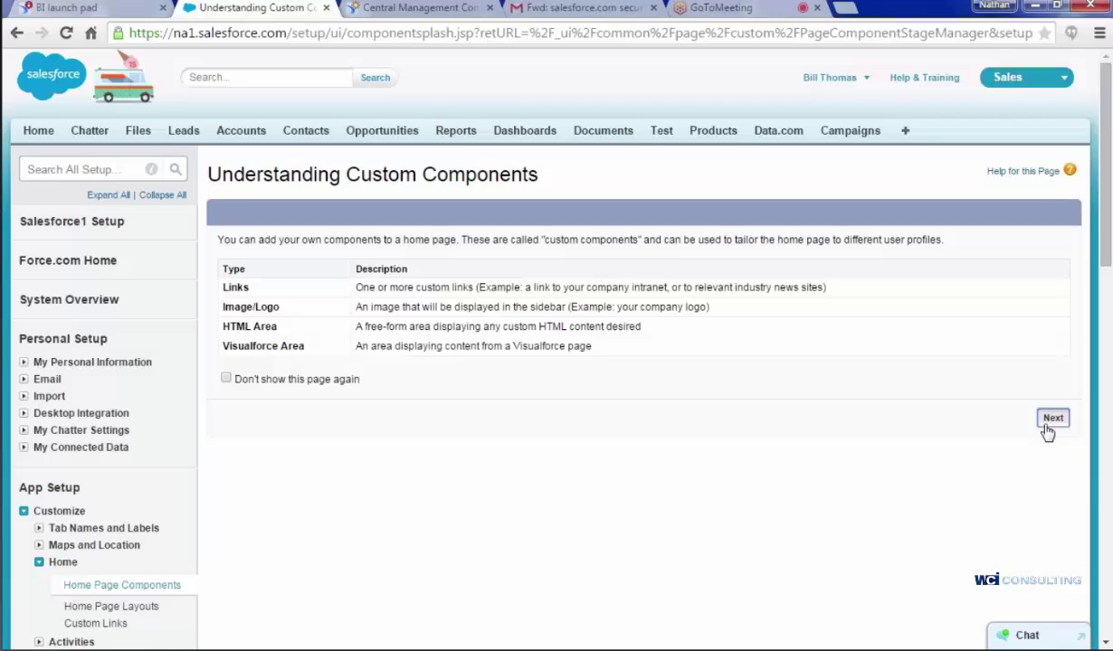
left_click(1053, 418)
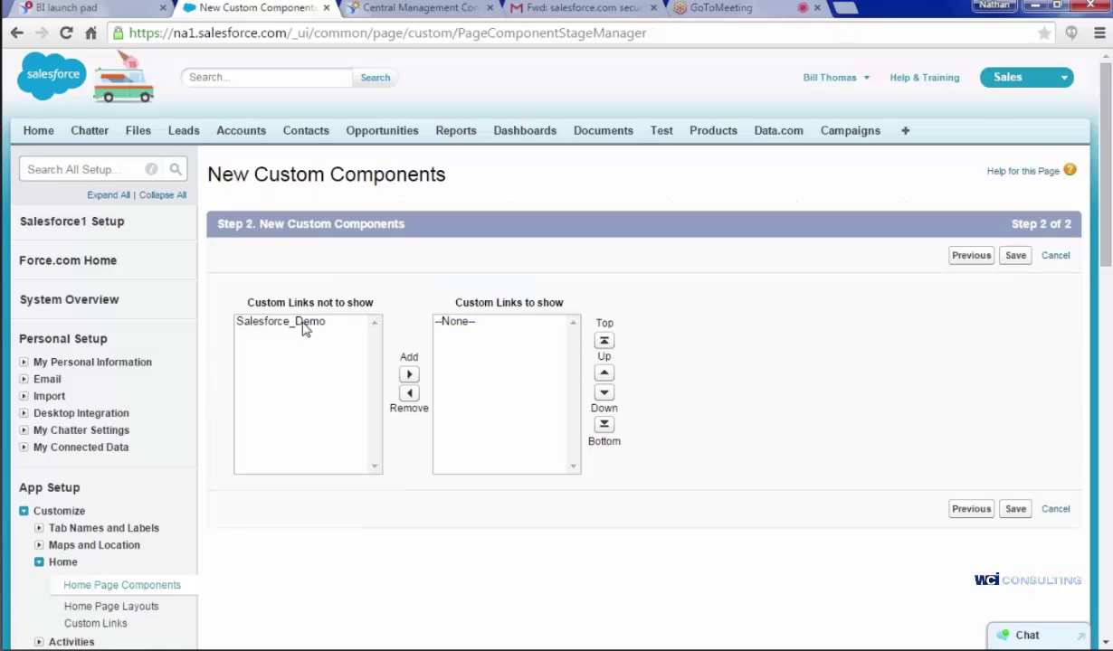
double_click(305, 329)
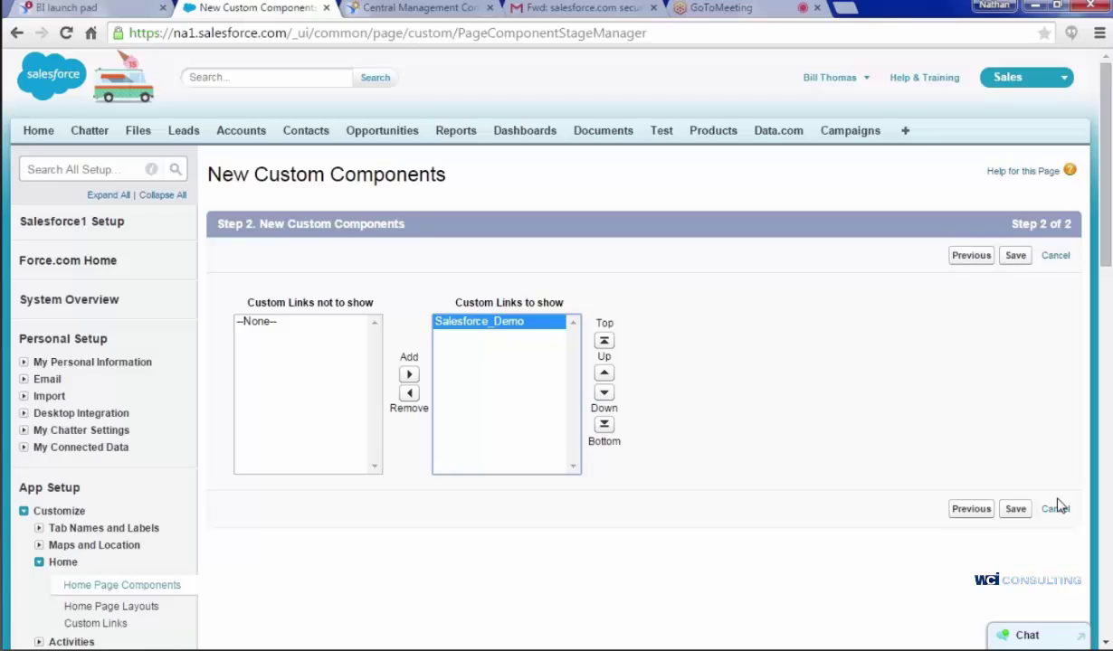
left_click(1055, 508)
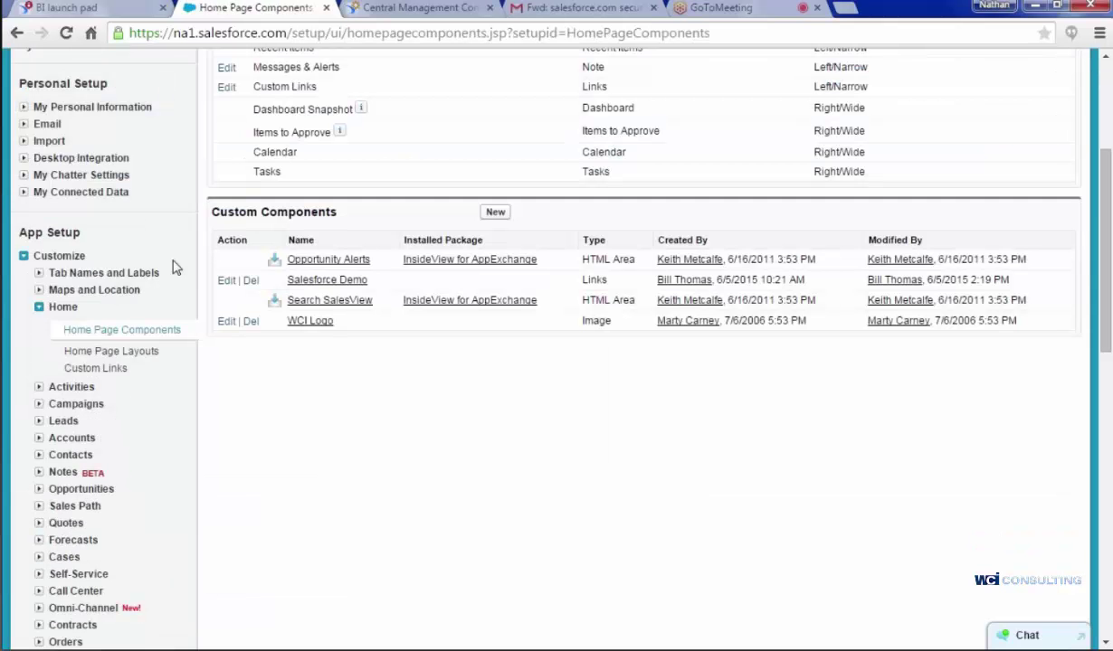
Step: Create and save a new home page layout named 'Custom' under Home Page Layouts
left_click(134, 353)
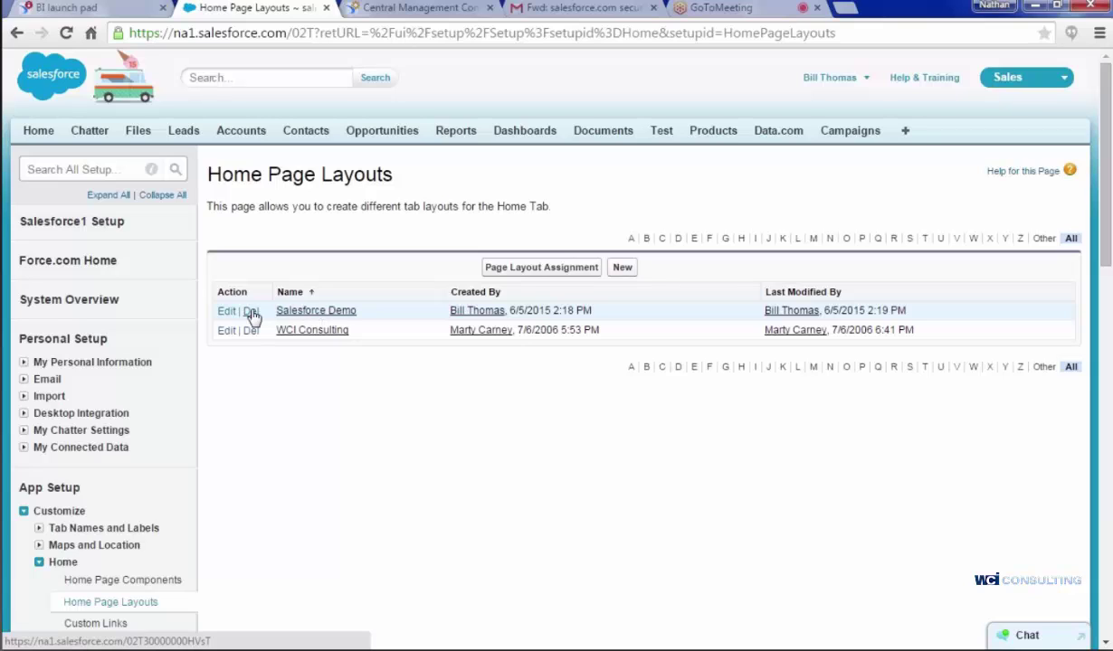
left_click(621, 268)
left_click(427, 330)
type("Custom")
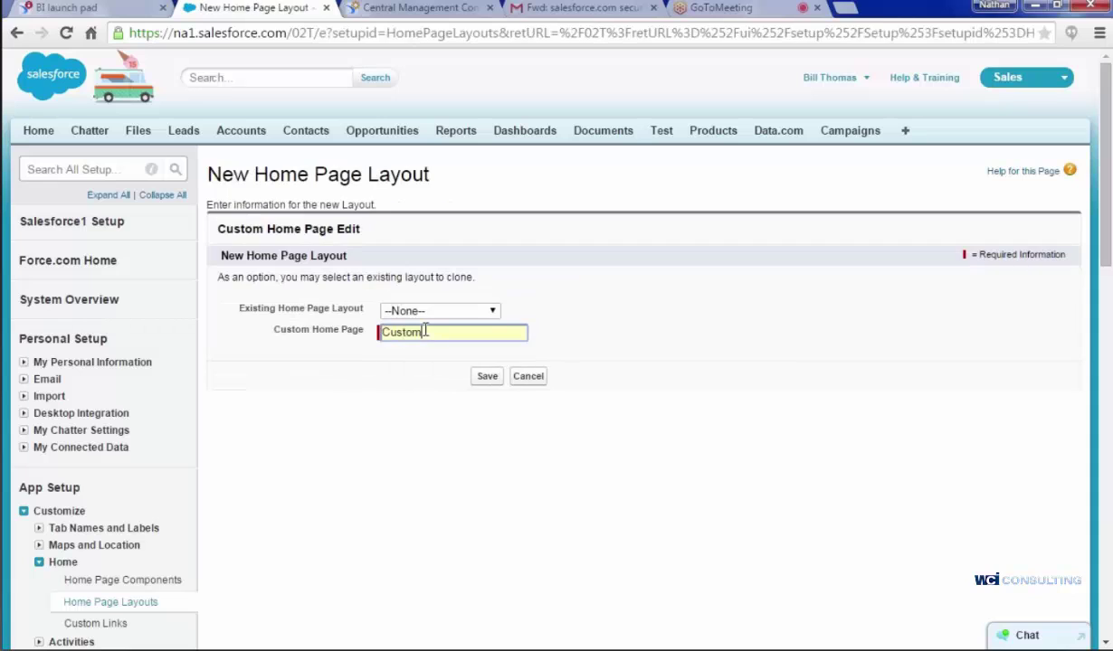
left_click(480, 377)
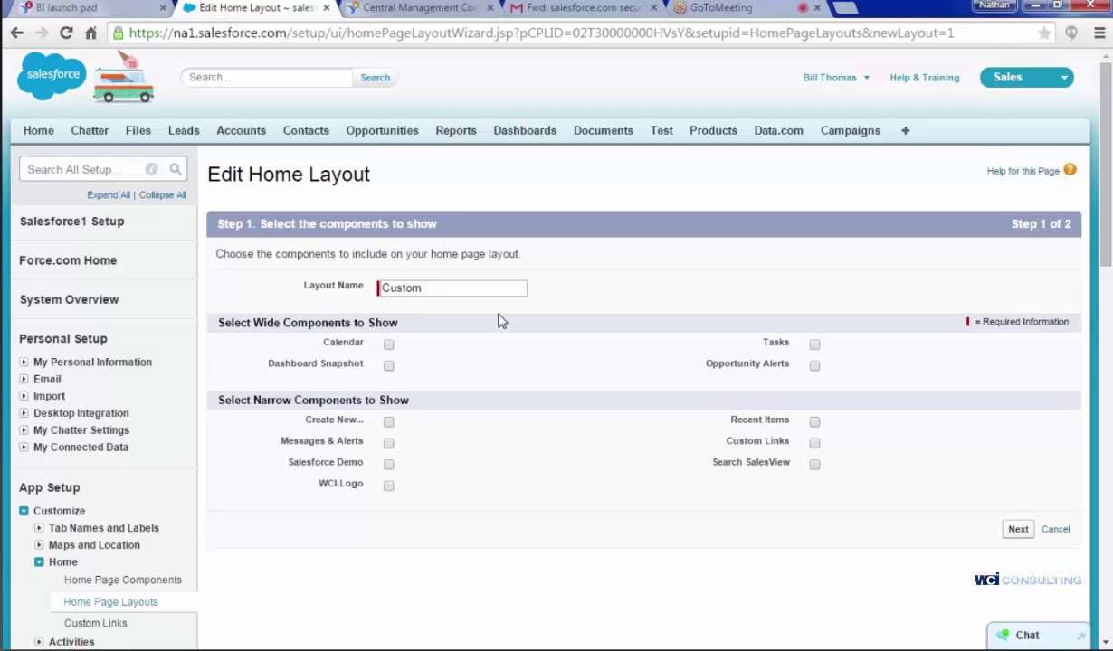
Step: Select the Salesforce Demo, WCI Logo and Messages & Alerts components for the layout
scroll(500, 321, "down", 1)
left_click(389, 379)
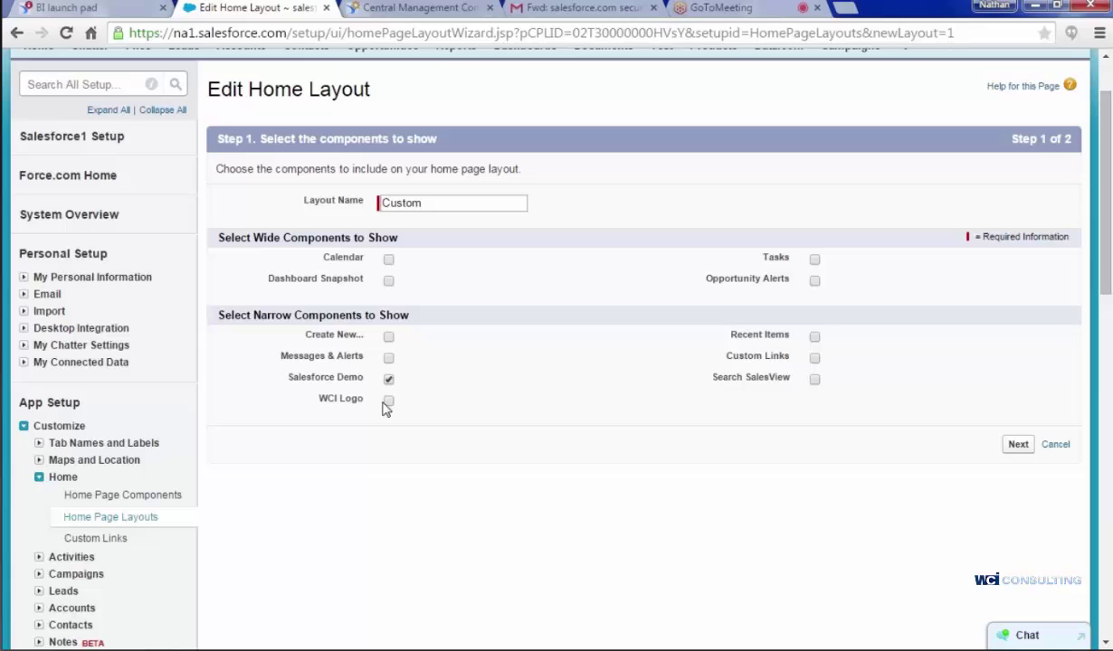
left_click(389, 401)
left_click(389, 358)
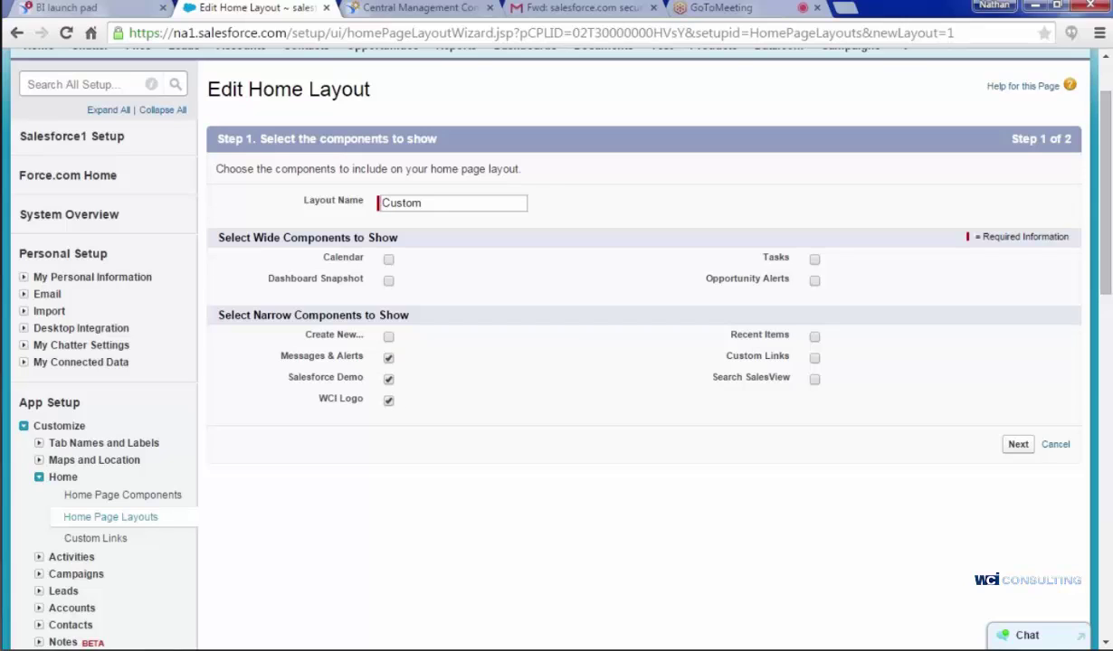
left_click(1020, 448)
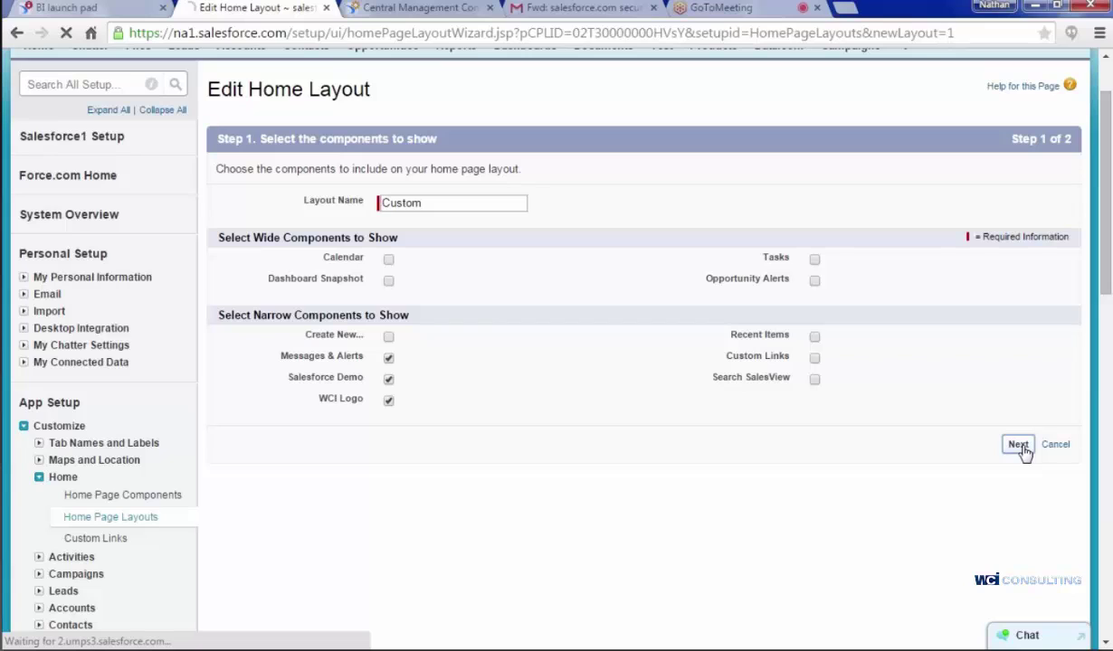
Step: Order the narrow column WCI Logo, Salesforce Demo, Messages & Alerts and save the layout
left_click(334, 339)
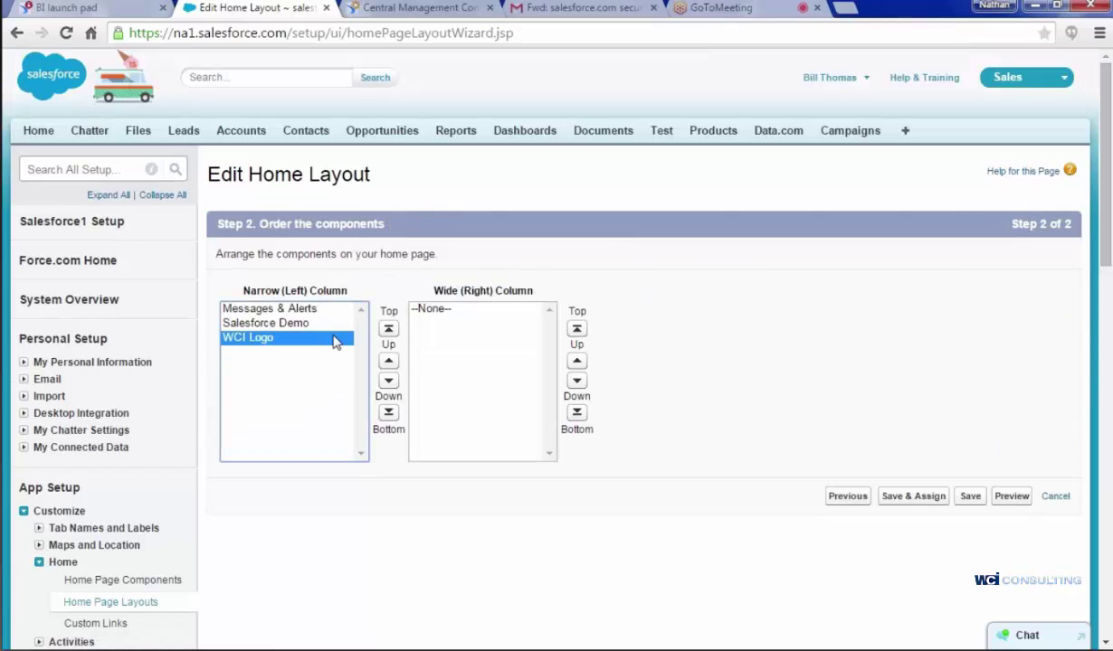
left_click(388, 331)
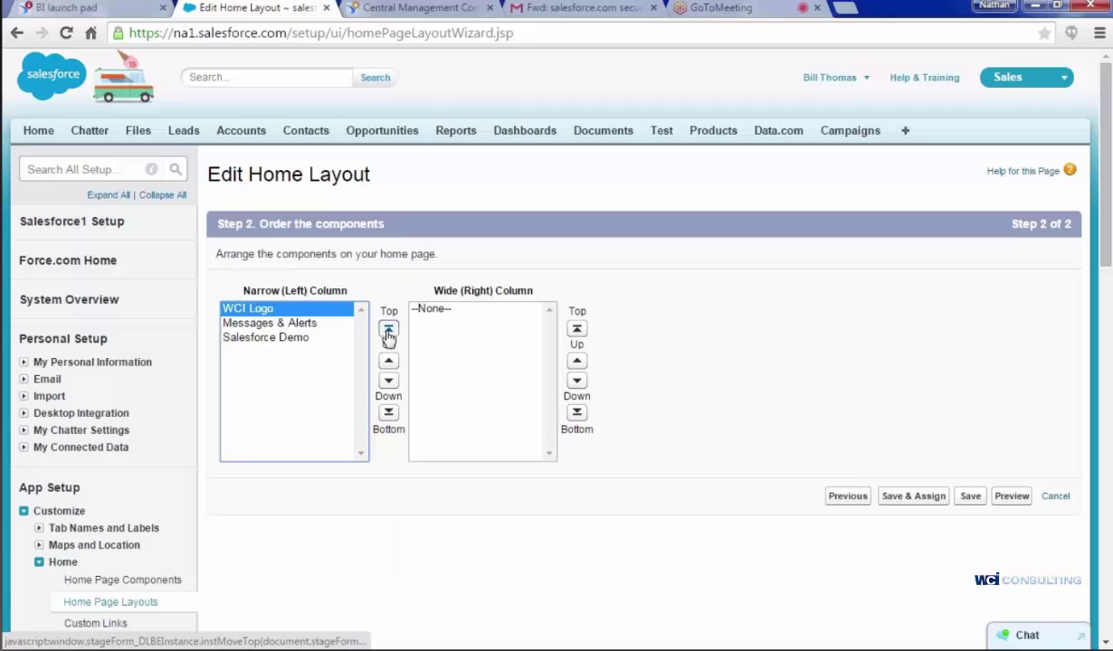
left_click(260, 337)
left_click(388, 361)
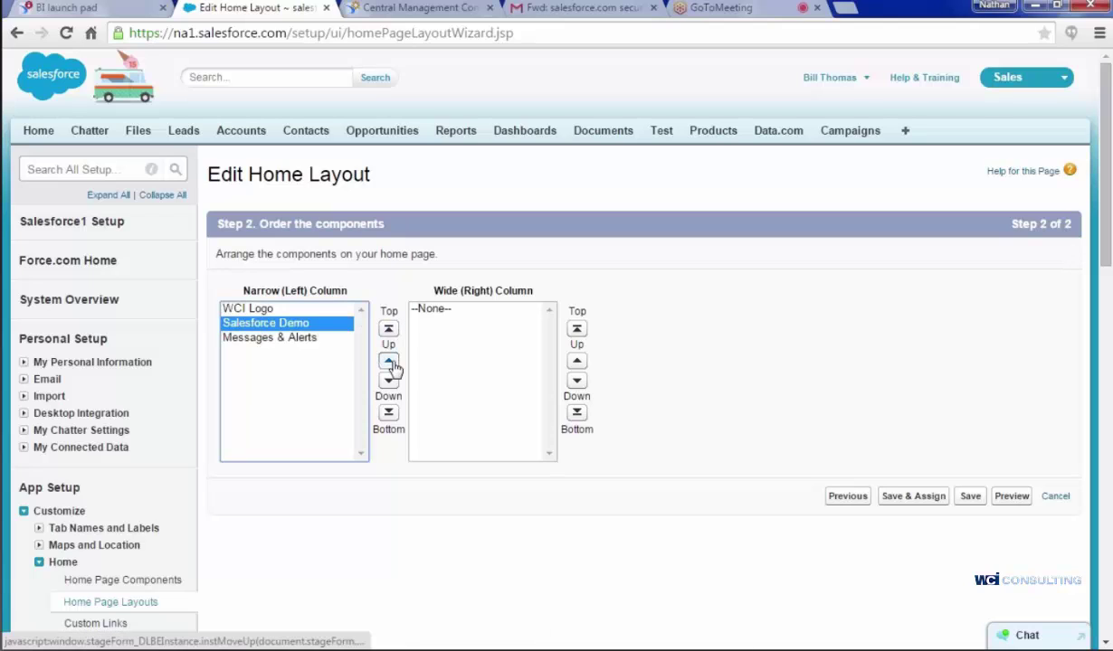
left_click(910, 499)
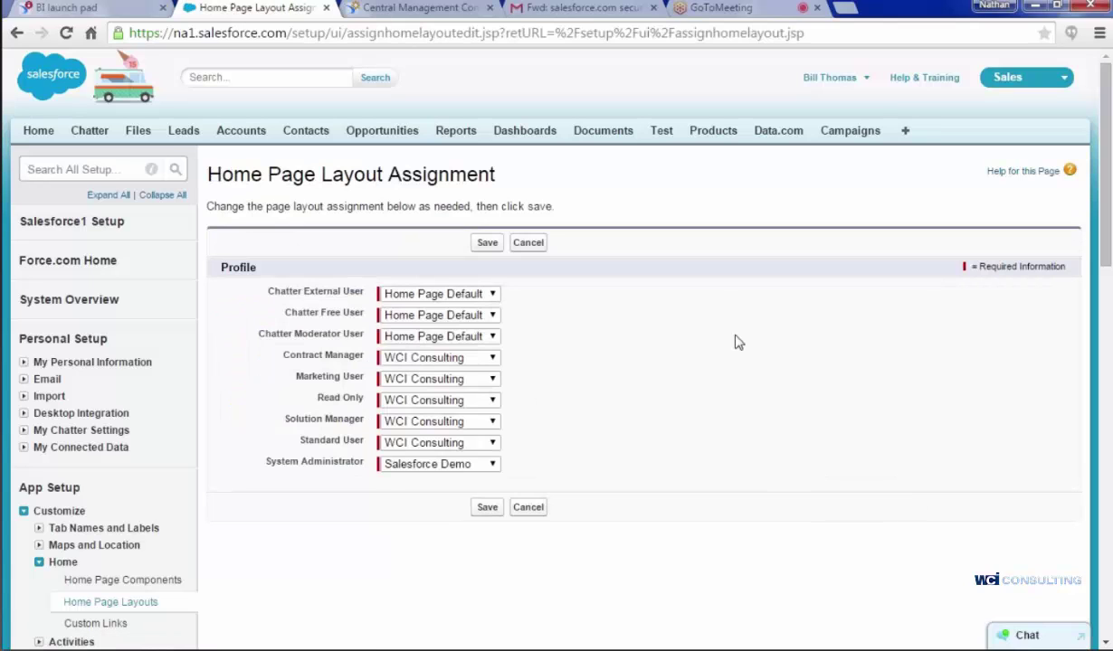
Step: Choose the Custom layout for the System Administrator profile and save the assignment
left_click(490, 465)
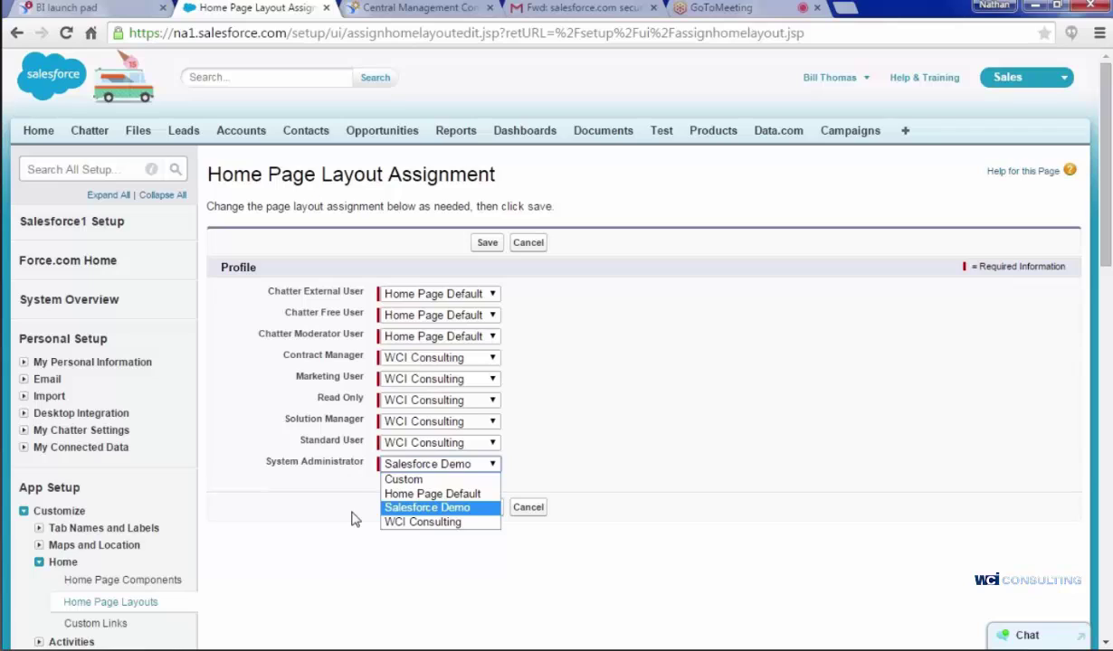
left_click(405, 480)
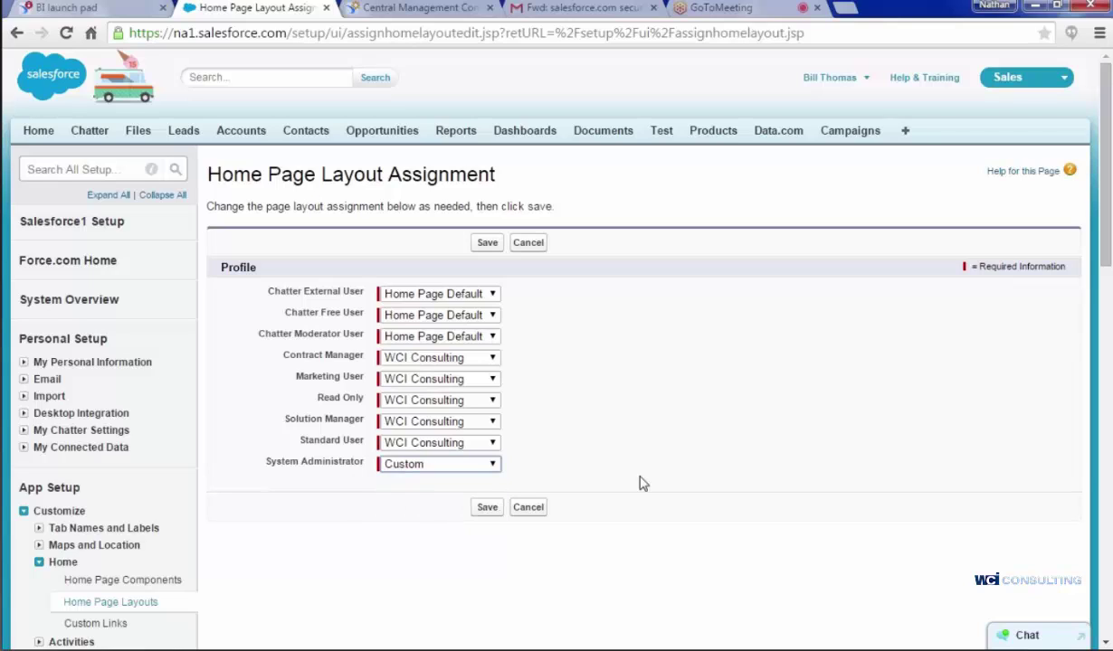
left_click(484, 512)
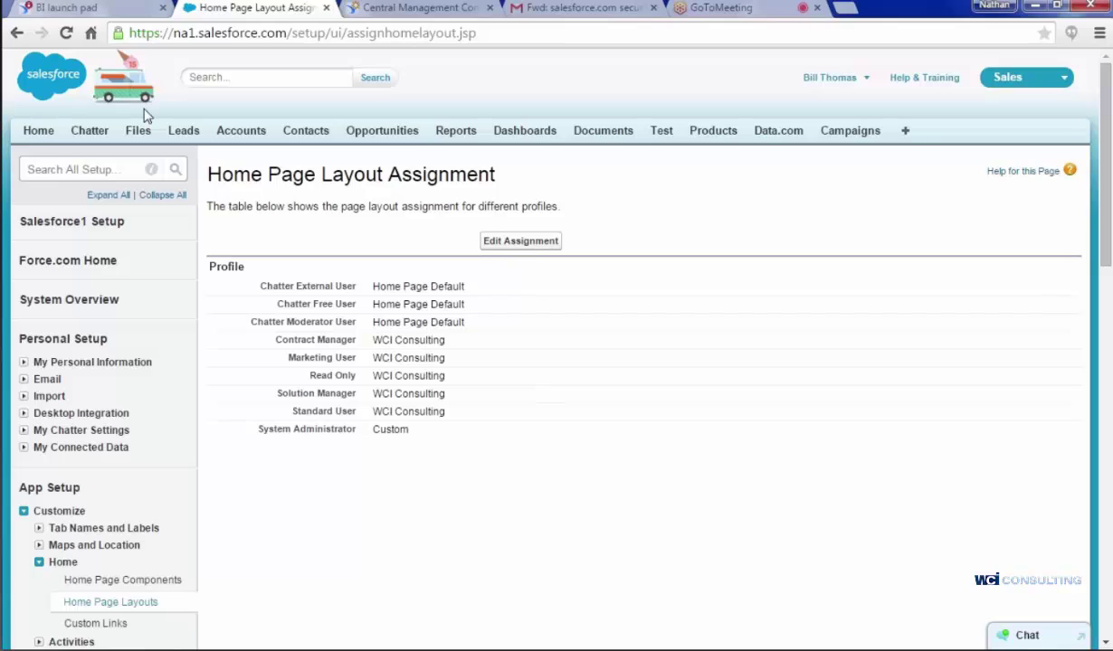
Step: Open the Salesforce Demo sidebar link from Home, refresh the Crystal report, then close it
left_click(39, 132)
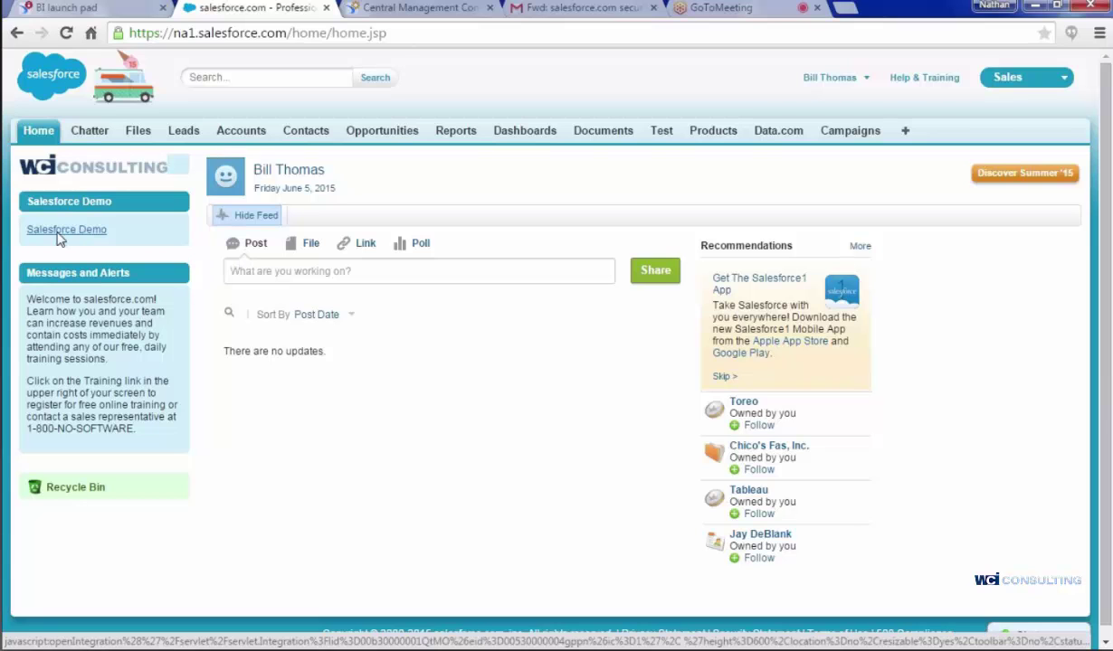
left_click(60, 233)
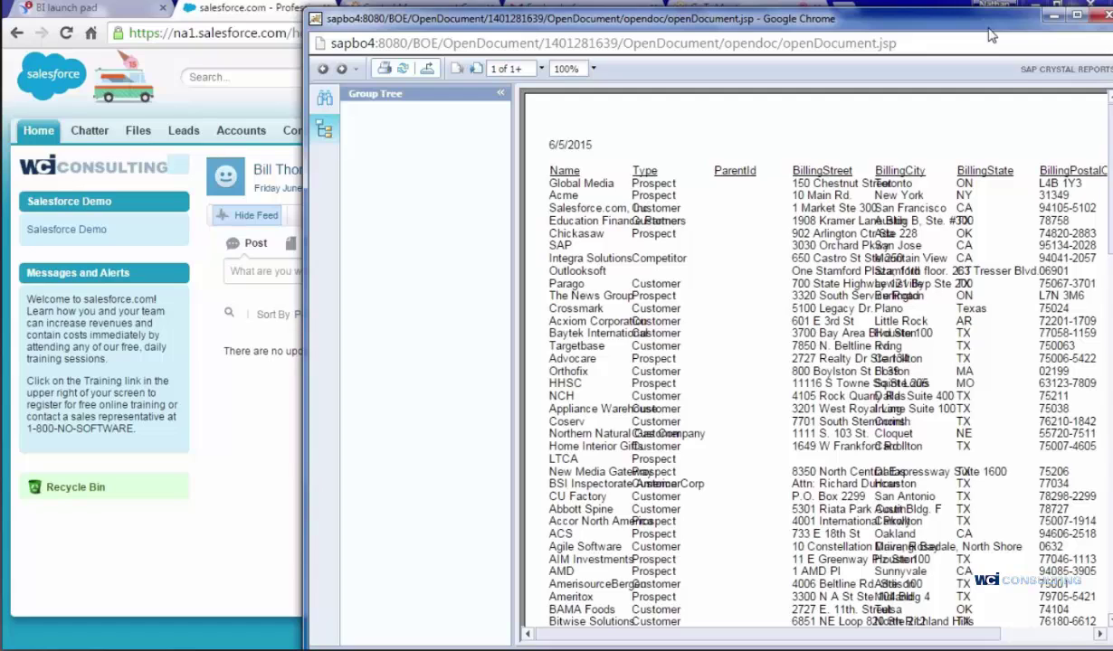
left_click_drag(992, 34, 901, 34)
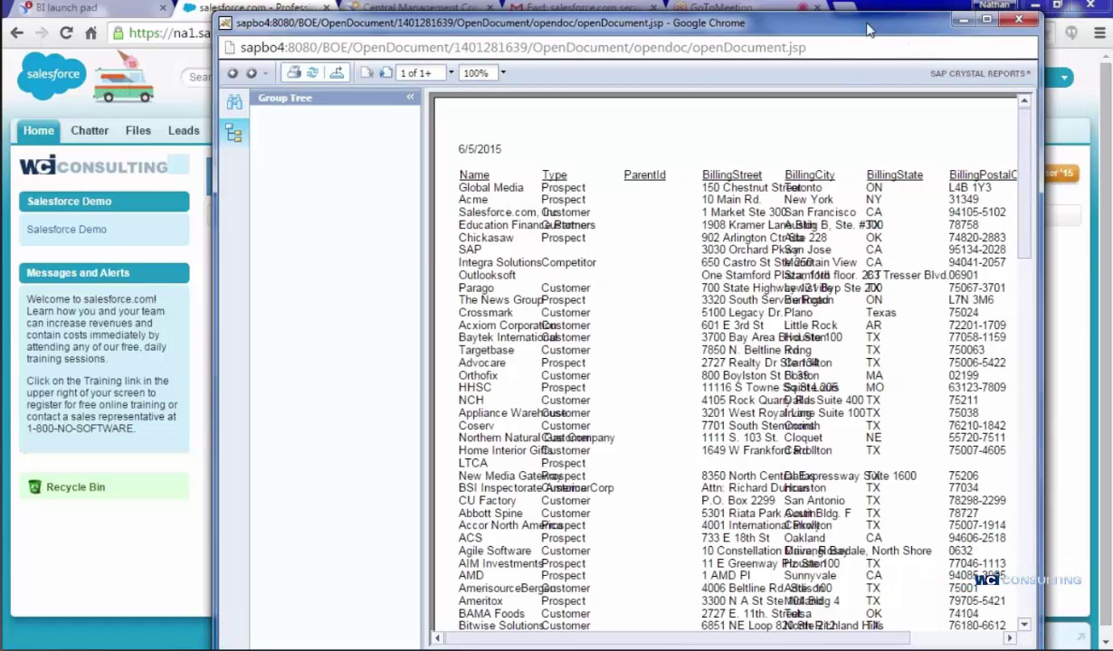
left_click(314, 75)
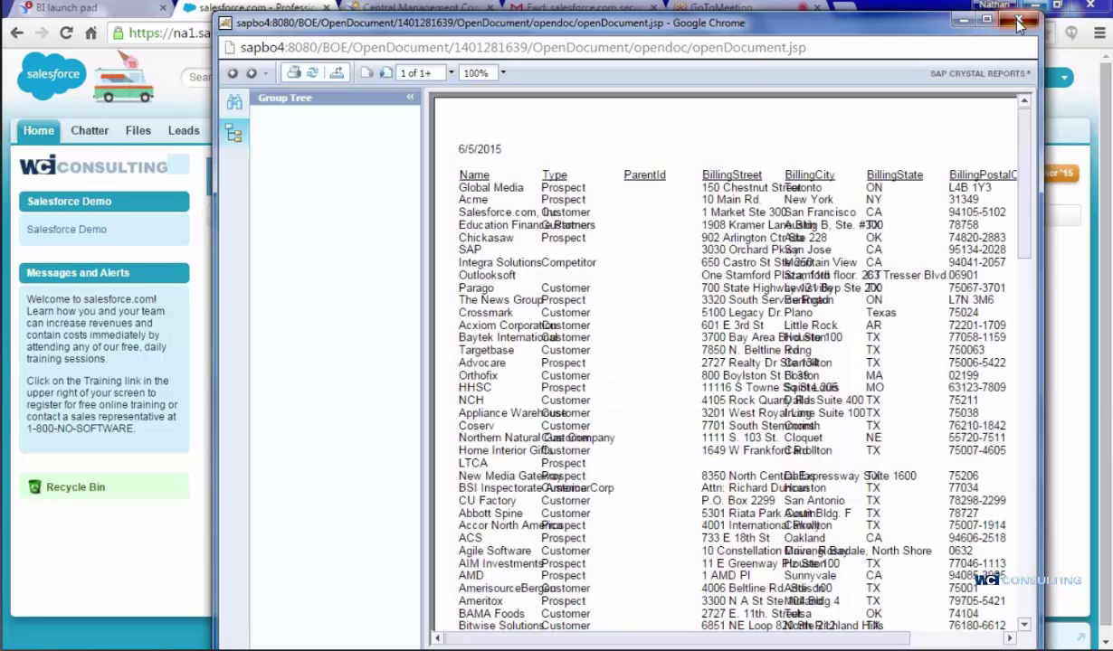
left_click(1017, 21)
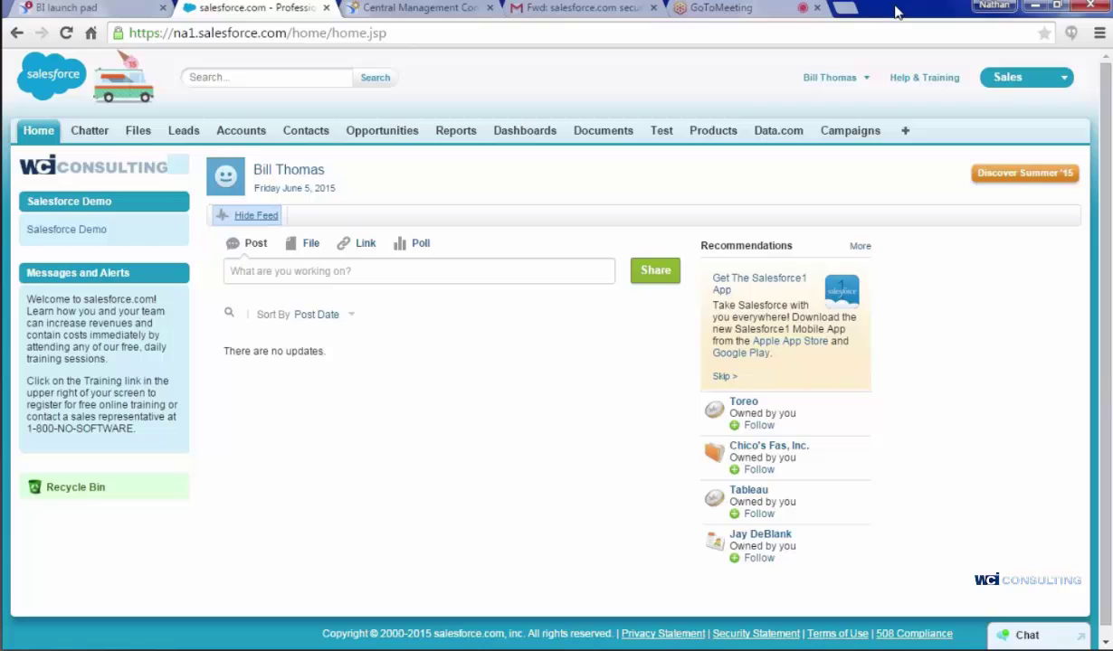